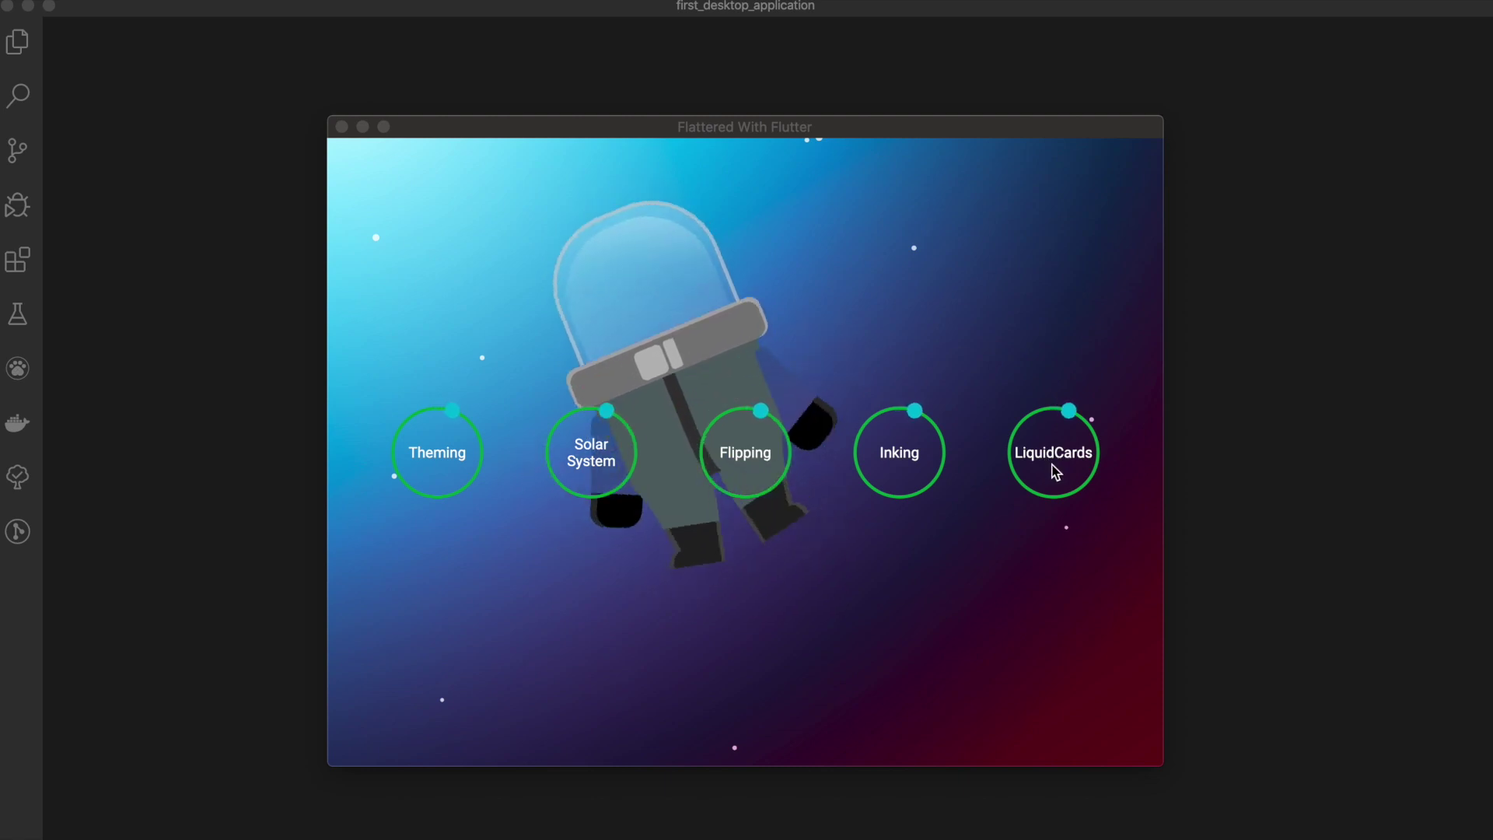
Open Liquid Cards and expand the Coffee, Tea, Frappuccino and Pressed Juice cards in turn.
{"action": "left_click", "coordinate": [1054, 470]}
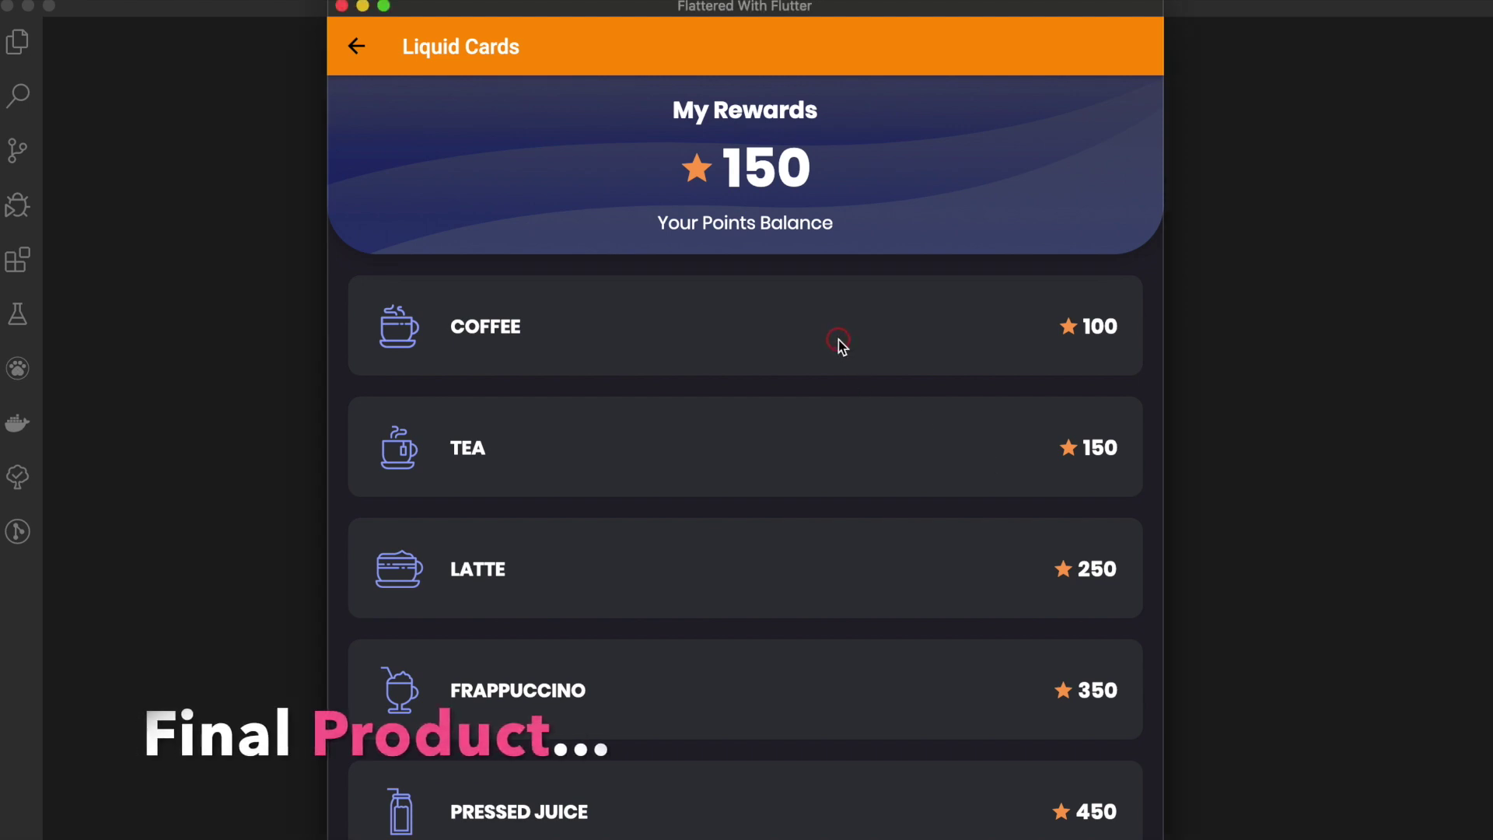
{"action": "left_click", "coordinate": [835, 340]}
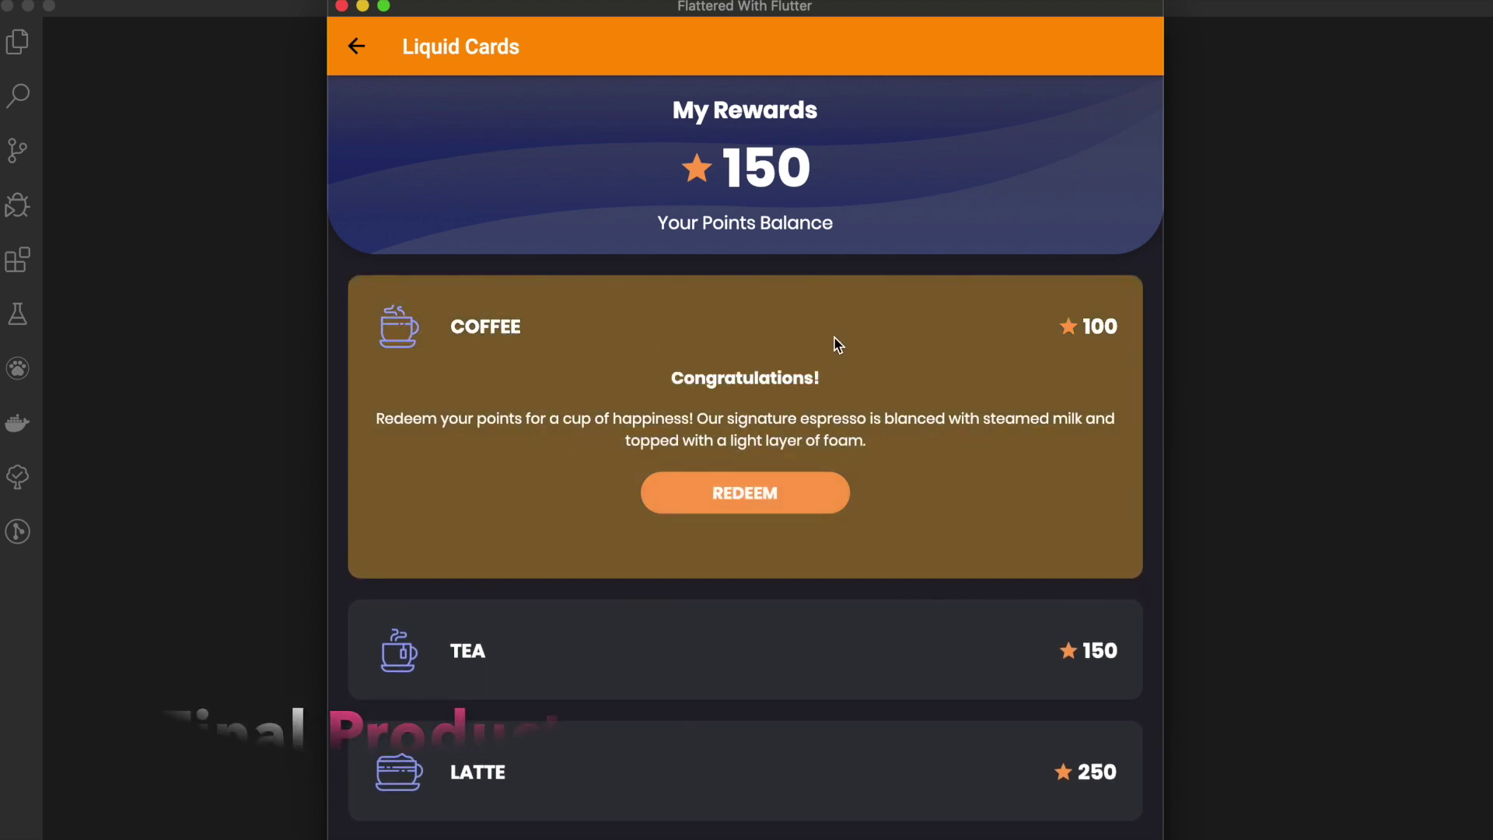
{"action": "left_click", "coordinate": [769, 642]}
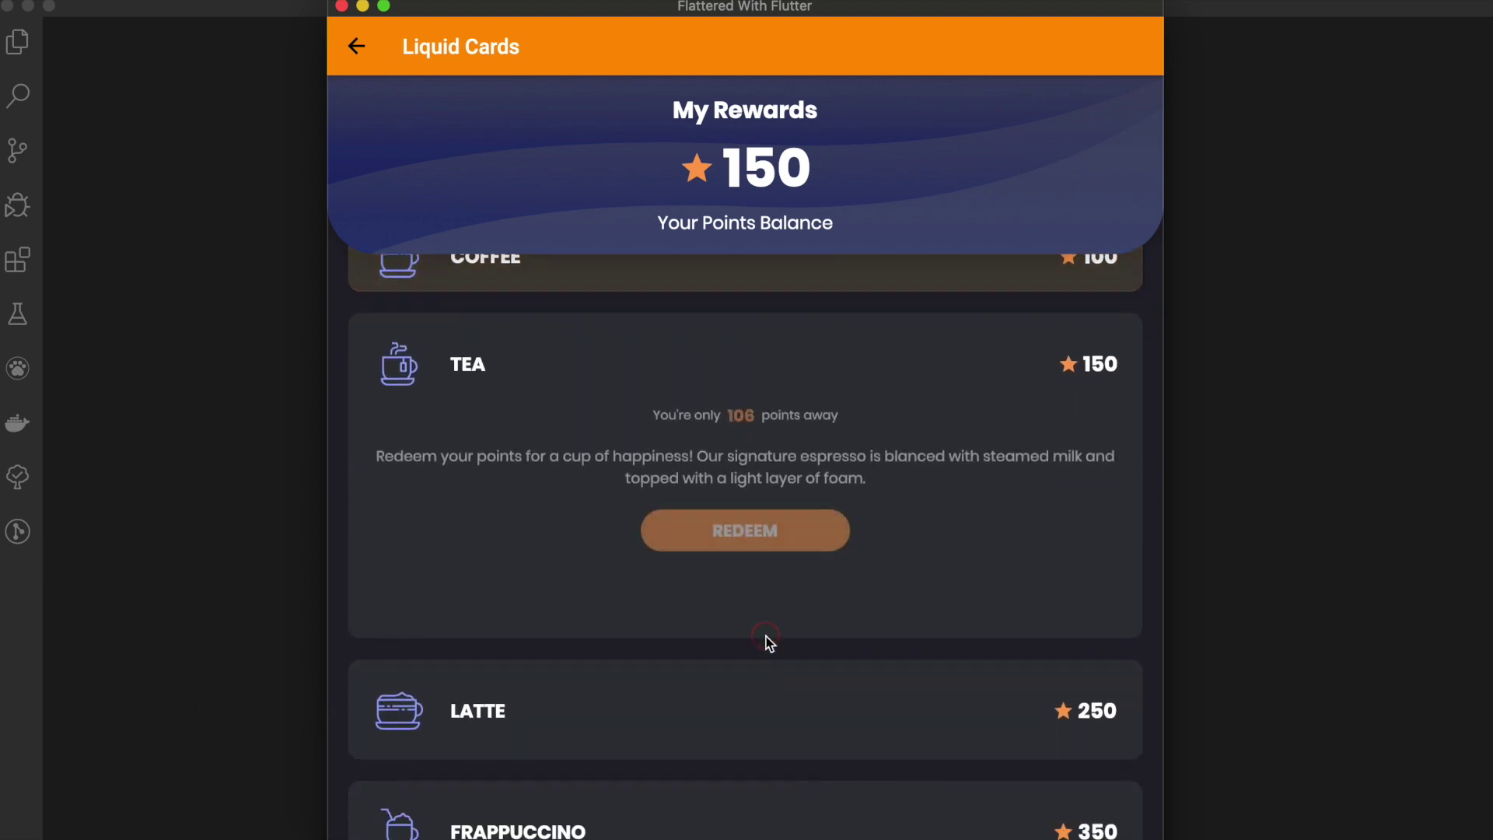
{"action": "left_click", "coordinate": [780, 694]}
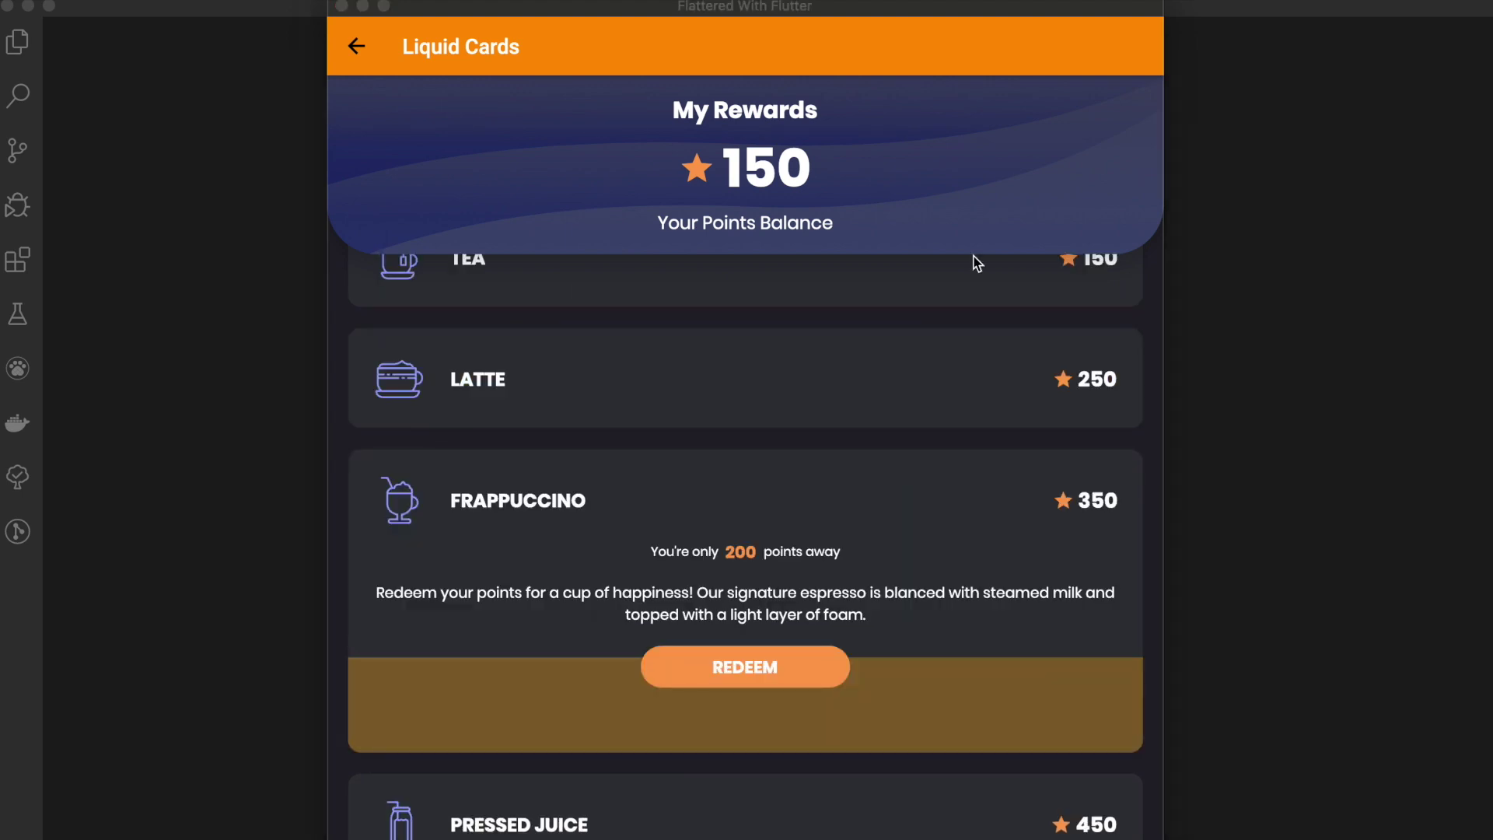
{"action": "left_click", "coordinate": [805, 811]}
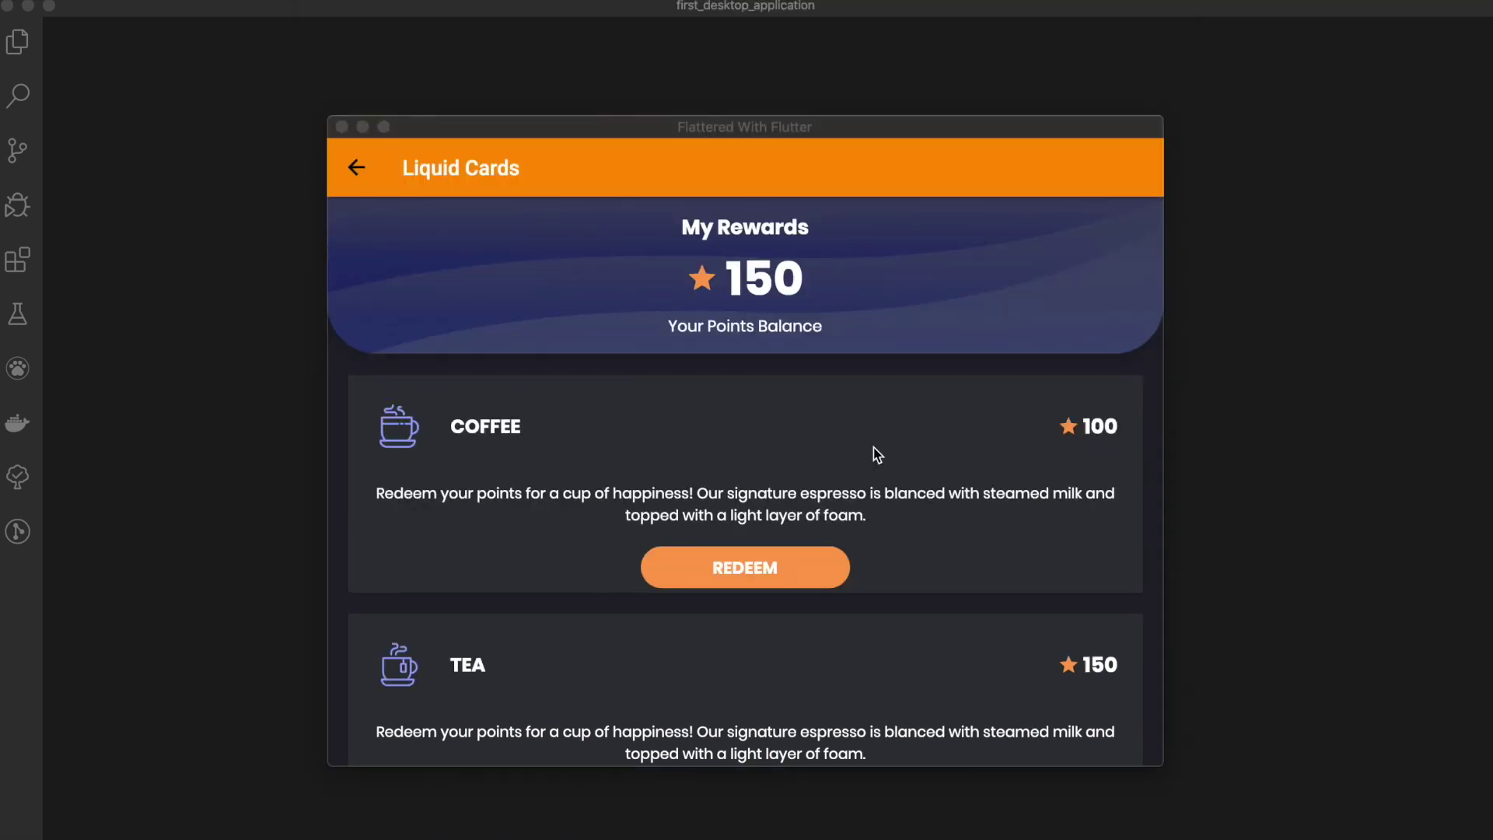
Bring the app window into focus over the expanded drink reward list.
{"action": "left_click", "coordinate": [834, 299]}
{"action": "scroll", "coordinate": [813, 359], "scroll_direction": "down", "scroll_amount": 2}
{"action": "scroll", "coordinate": [813, 358], "scroll_direction": "down", "scroll_amount": 2}
{"action": "scroll", "coordinate": [846, 618], "scroll_direction": "up", "scroll_amount": 2}
{"action": "scroll", "coordinate": [847, 618], "scroll_direction": "down", "scroll_amount": 2}
{"action": "scroll", "coordinate": [847, 468], "scroll_direction": "down", "scroll_amount": 3}
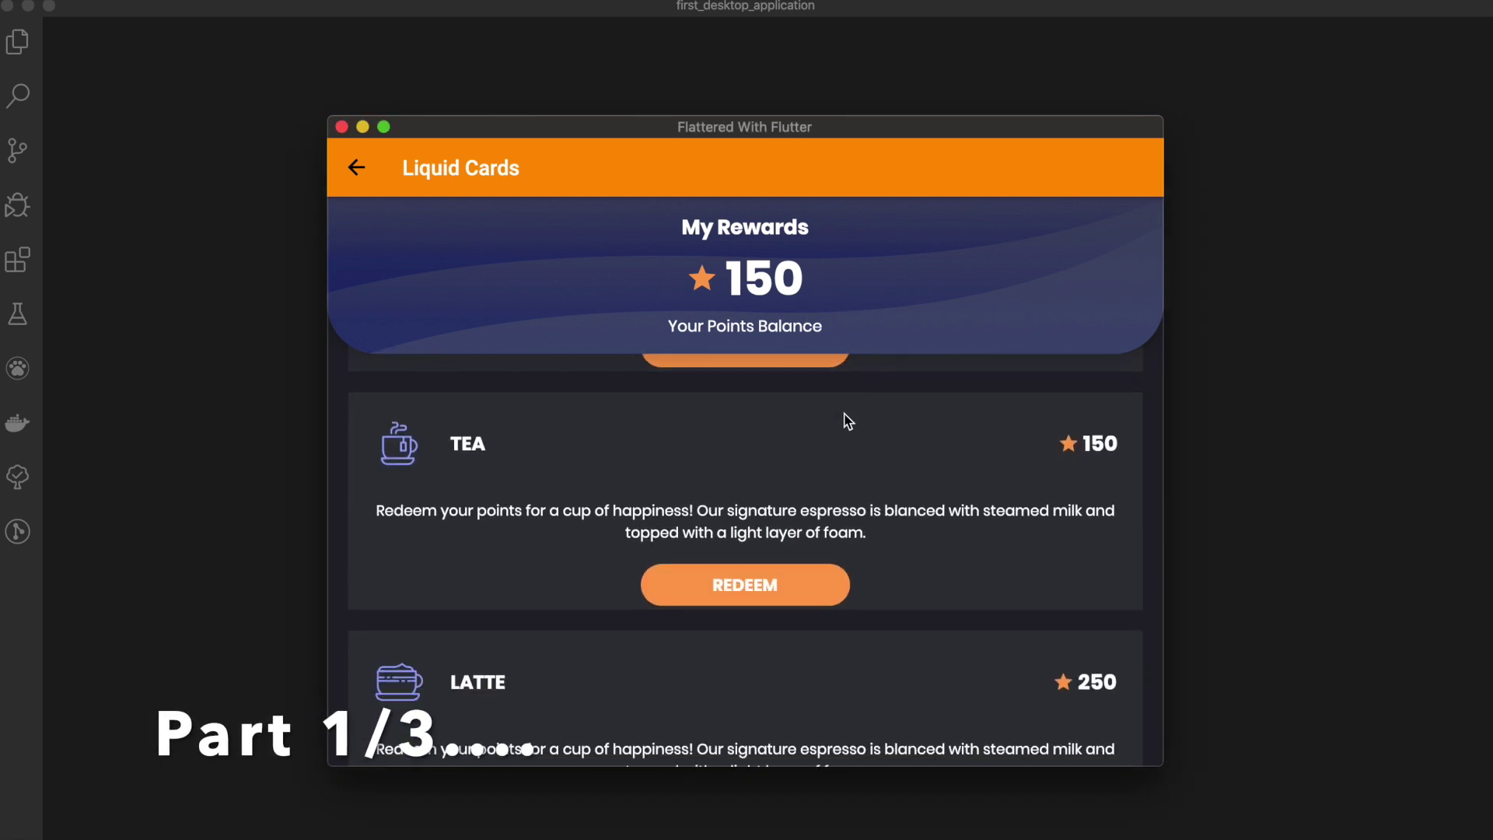
{"action": "scroll", "coordinate": [847, 422], "scroll_direction": "down", "scroll_amount": 2}
{"action": "scroll", "coordinate": [898, 650], "scroll_direction": "up", "scroll_amount": 3}
{"action": "scroll", "coordinate": [893, 487], "scroll_direction": "up", "scroll_amount": 2}
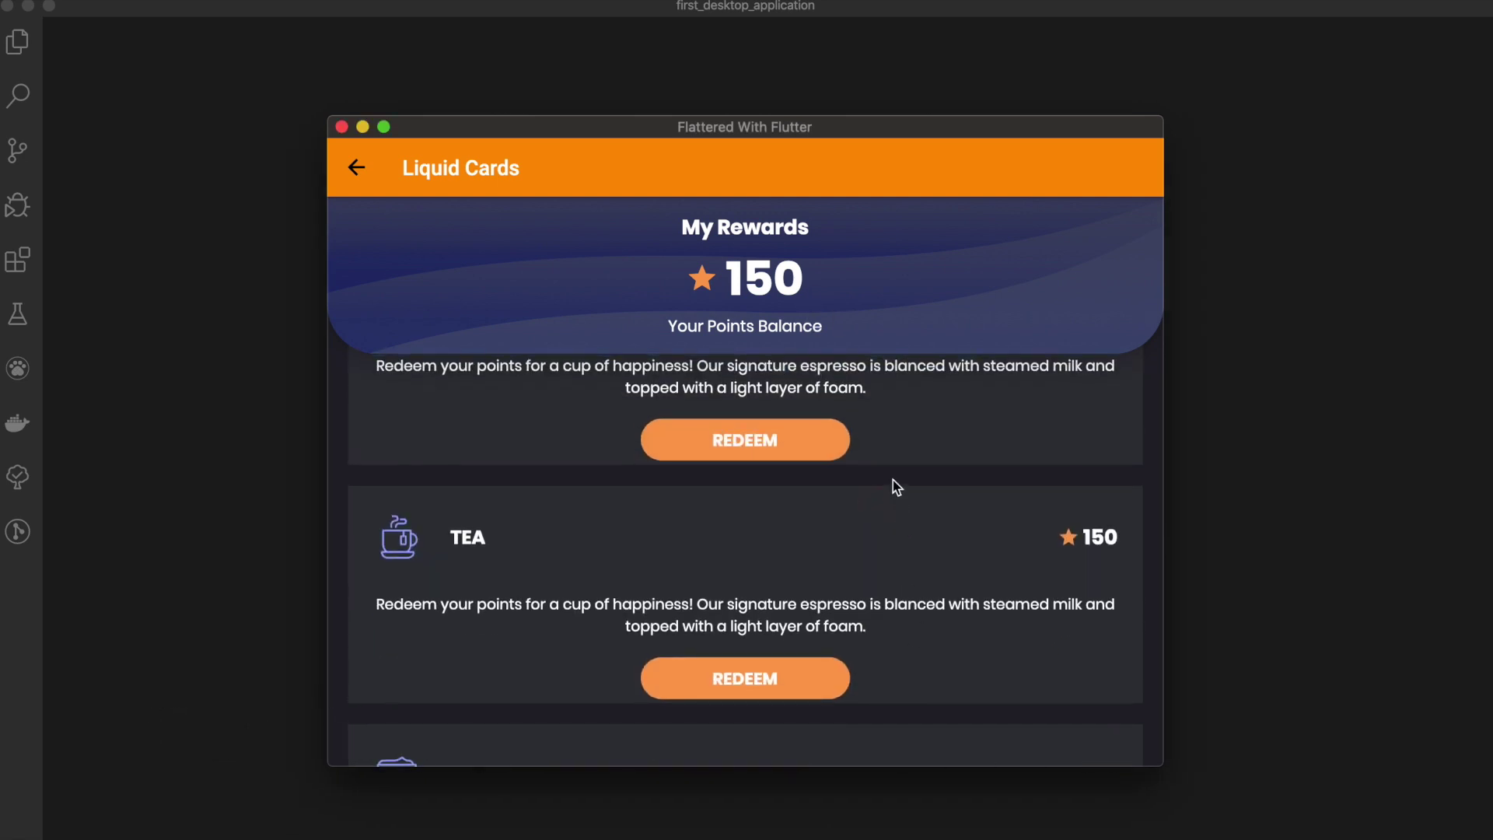
{"action": "scroll", "coordinate": [893, 486], "scroll_direction": "up", "scroll_amount": 2}
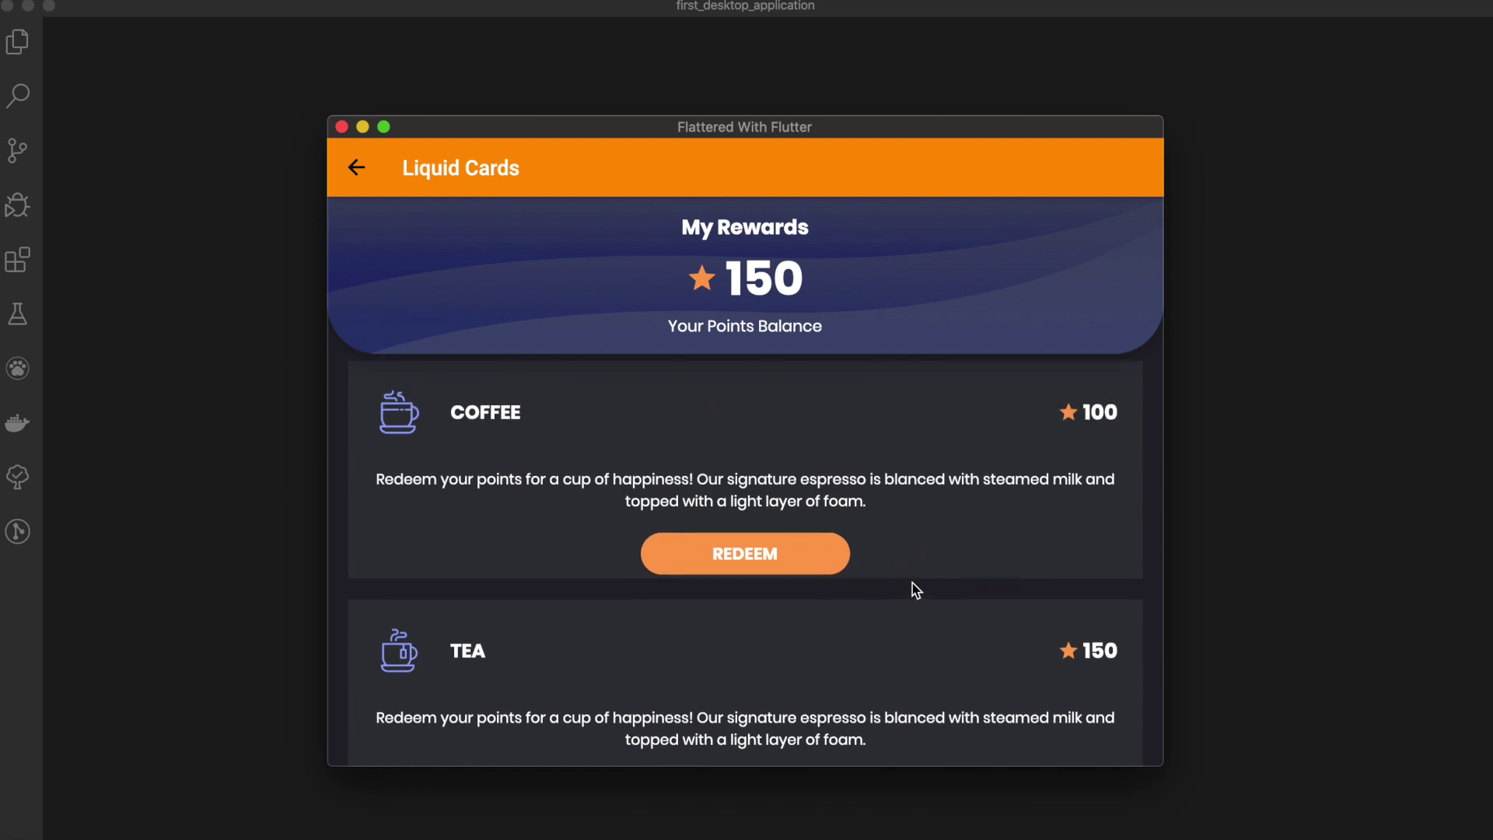
{"action": "scroll", "coordinate": [913, 582], "scroll_direction": "down", "scroll_amount": 3}
{"action": "scroll", "coordinate": [908, 502], "scroll_direction": "down", "scroll_amount": 2}
{"action": "scroll", "coordinate": [903, 461], "scroll_direction": "down", "scroll_amount": 1}
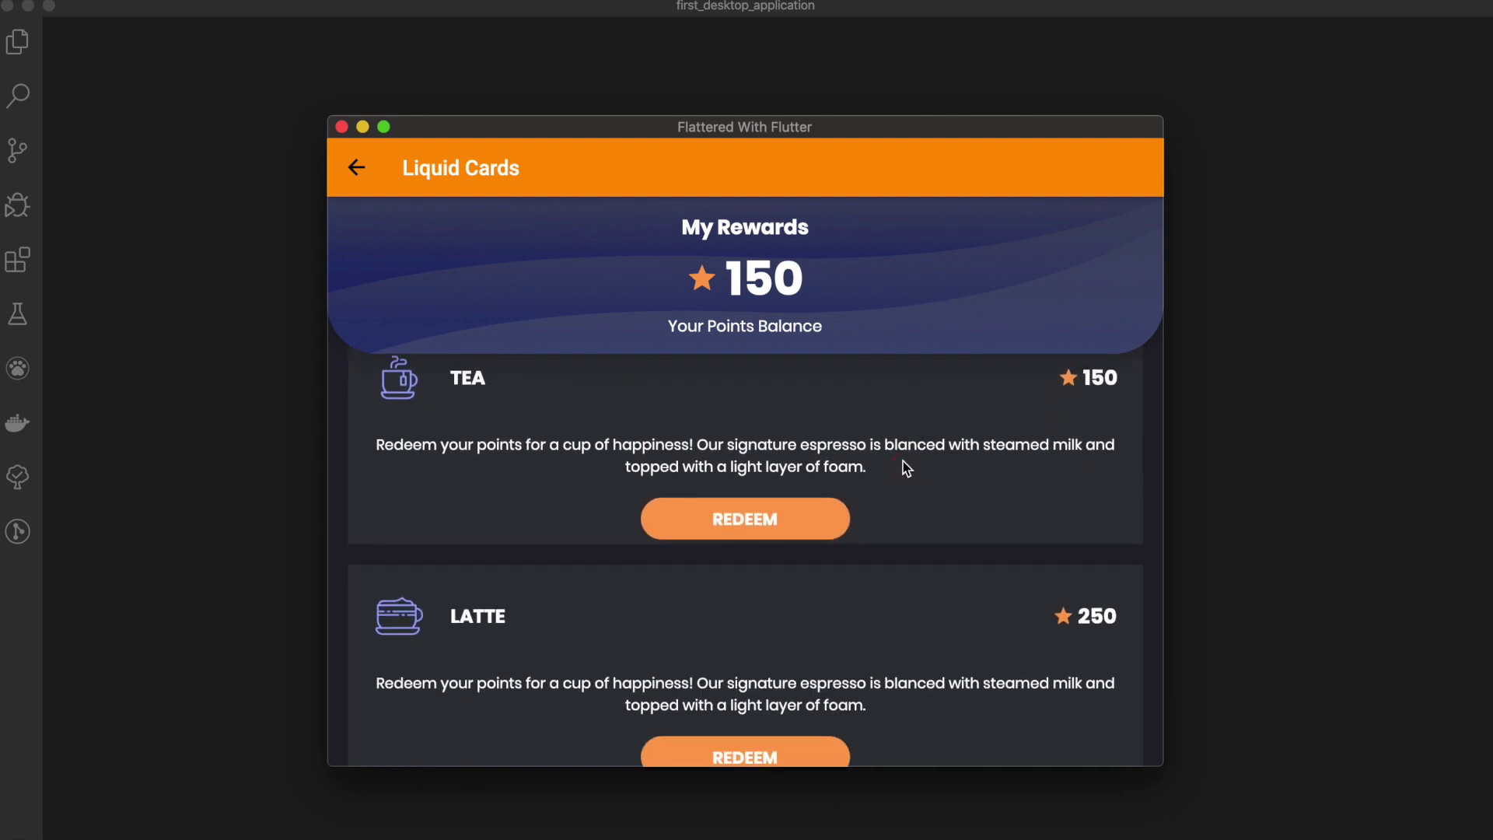
{"action": "scroll", "coordinate": [902, 460], "scroll_direction": "up", "scroll_amount": 3}
{"action": "scroll", "coordinate": [895, 619], "scroll_direction": "up", "scroll_amount": 2}
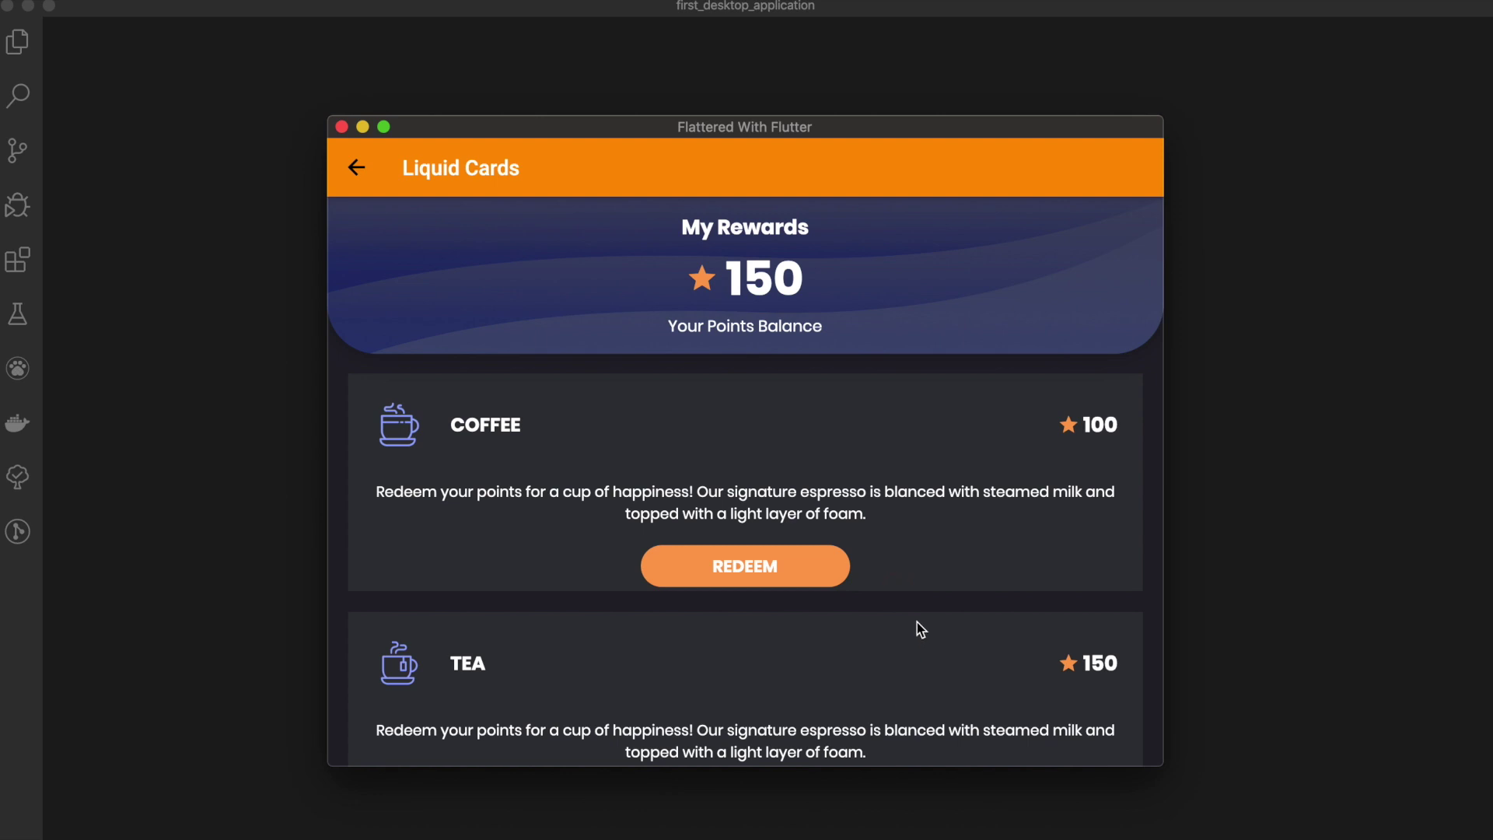
{"action": "scroll", "coordinate": [917, 628], "scroll_direction": "down", "scroll_amount": 4}
{"action": "scroll", "coordinate": [901, 656], "scroll_direction": "up", "scroll_amount": 2}
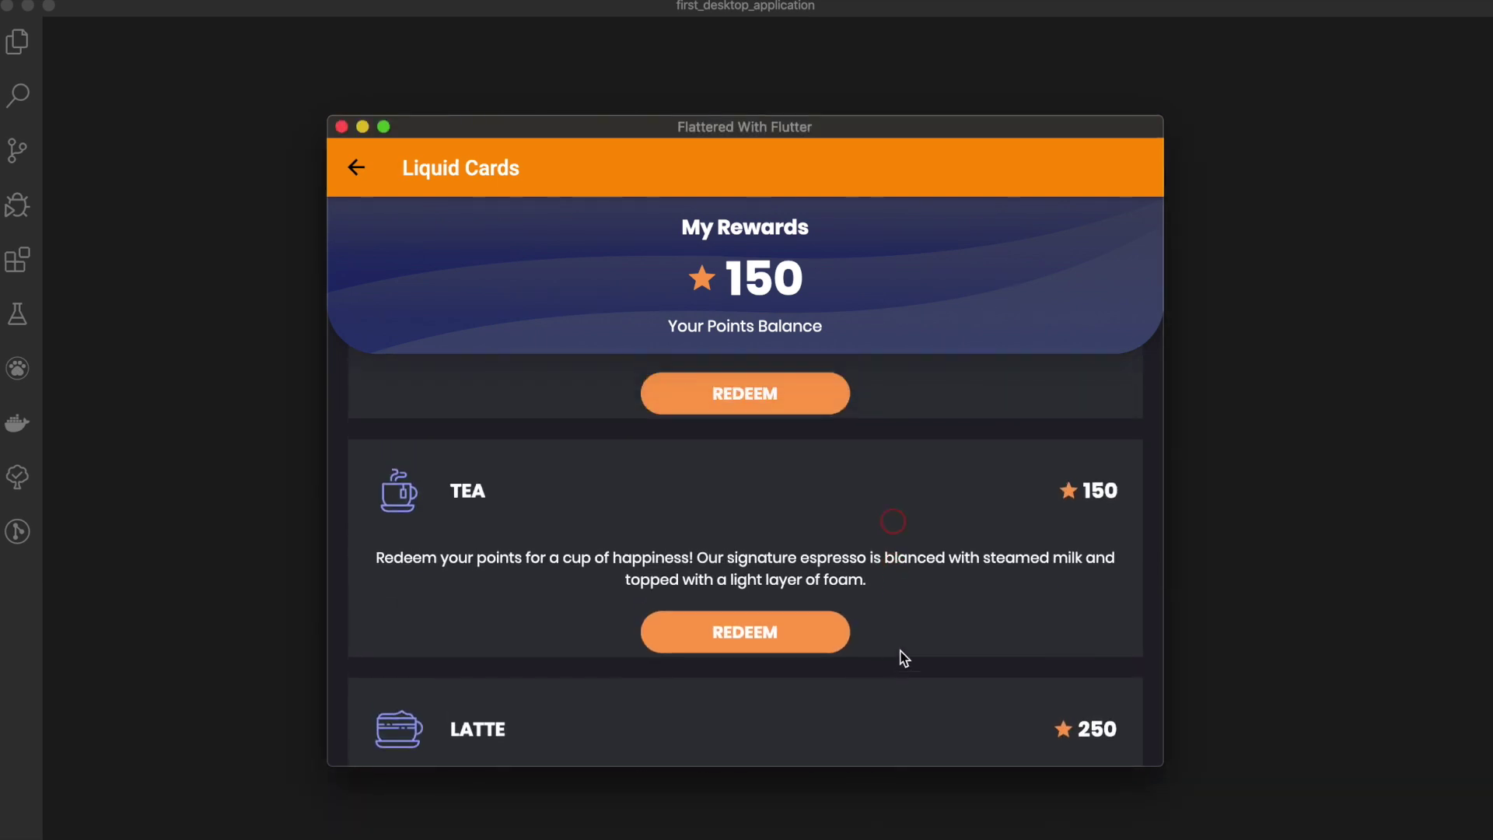
{"action": "scroll", "coordinate": [907, 548], "scroll_direction": "up", "scroll_amount": 3}
{"action": "scroll", "coordinate": [912, 583], "scroll_direction": "up", "scroll_amount": 1}
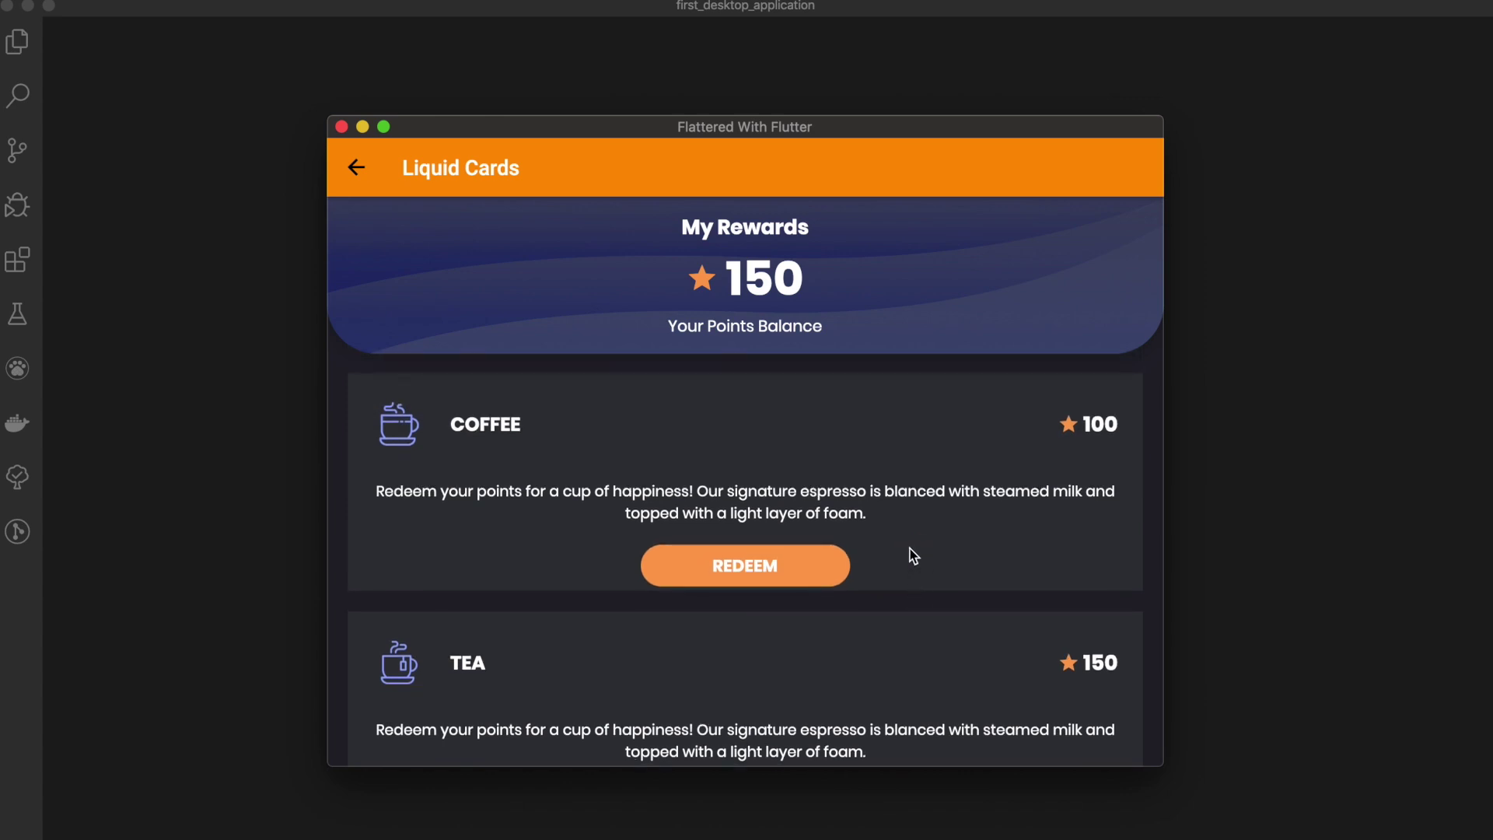
{"action": "left_click", "coordinate": [894, 496]}
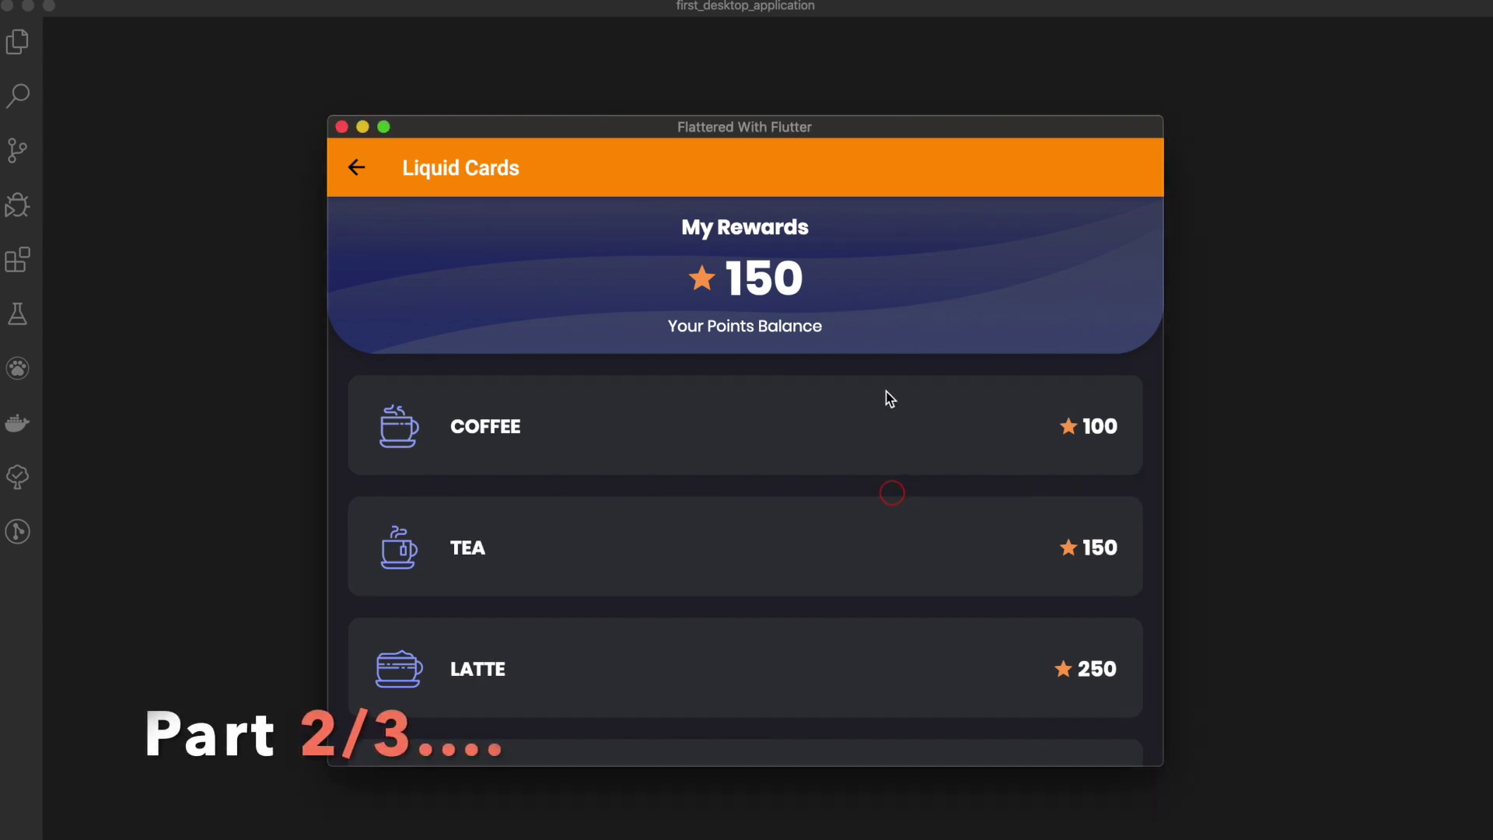
{"action": "scroll", "coordinate": [904, 532], "scroll_direction": "down", "scroll_amount": 3}
{"action": "scroll", "coordinate": [874, 385], "scroll_direction": "down", "scroll_amount": 2}
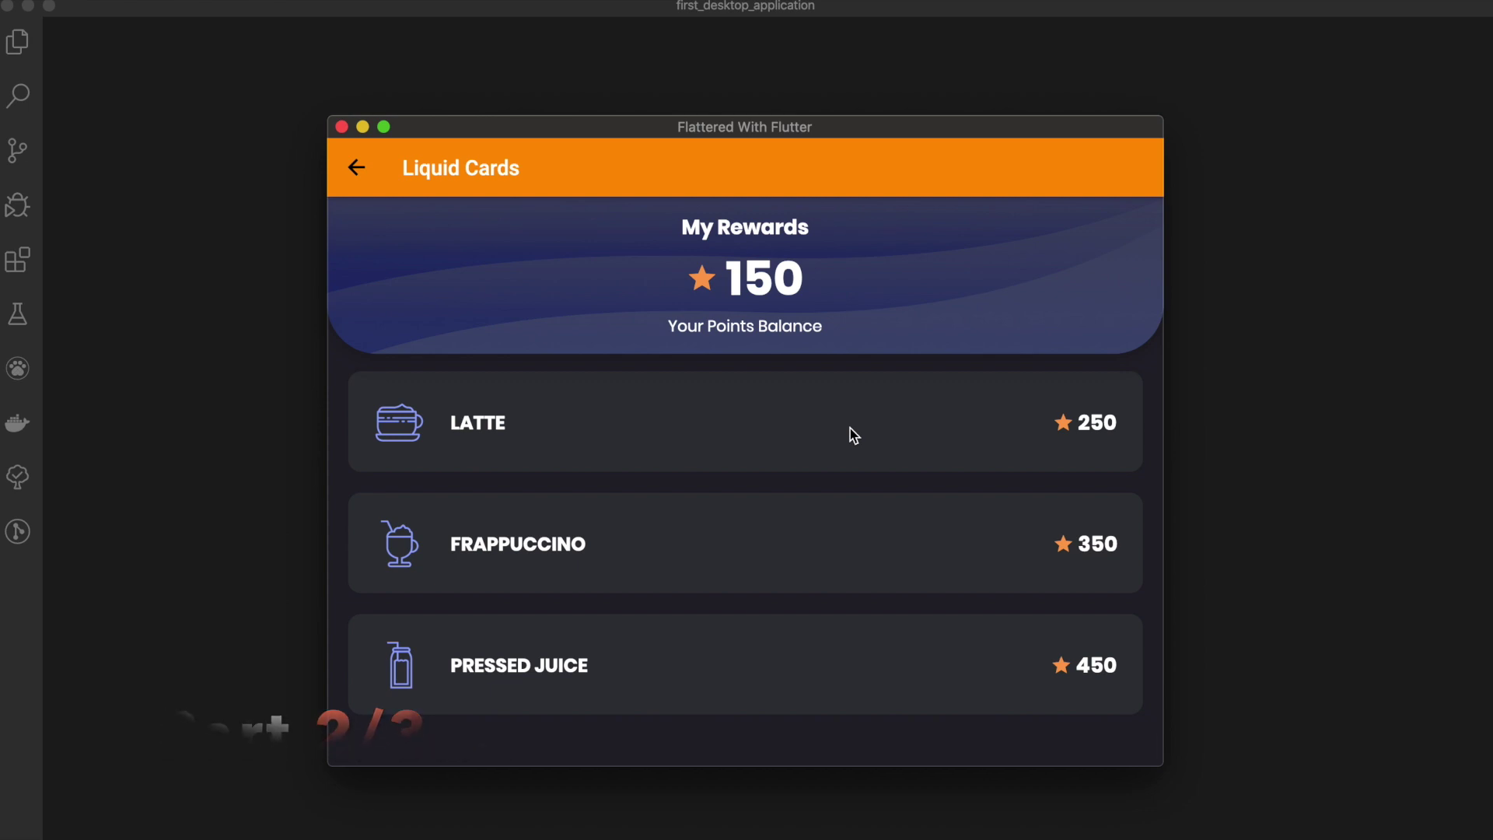
{"action": "left_click", "coordinate": [850, 429]}
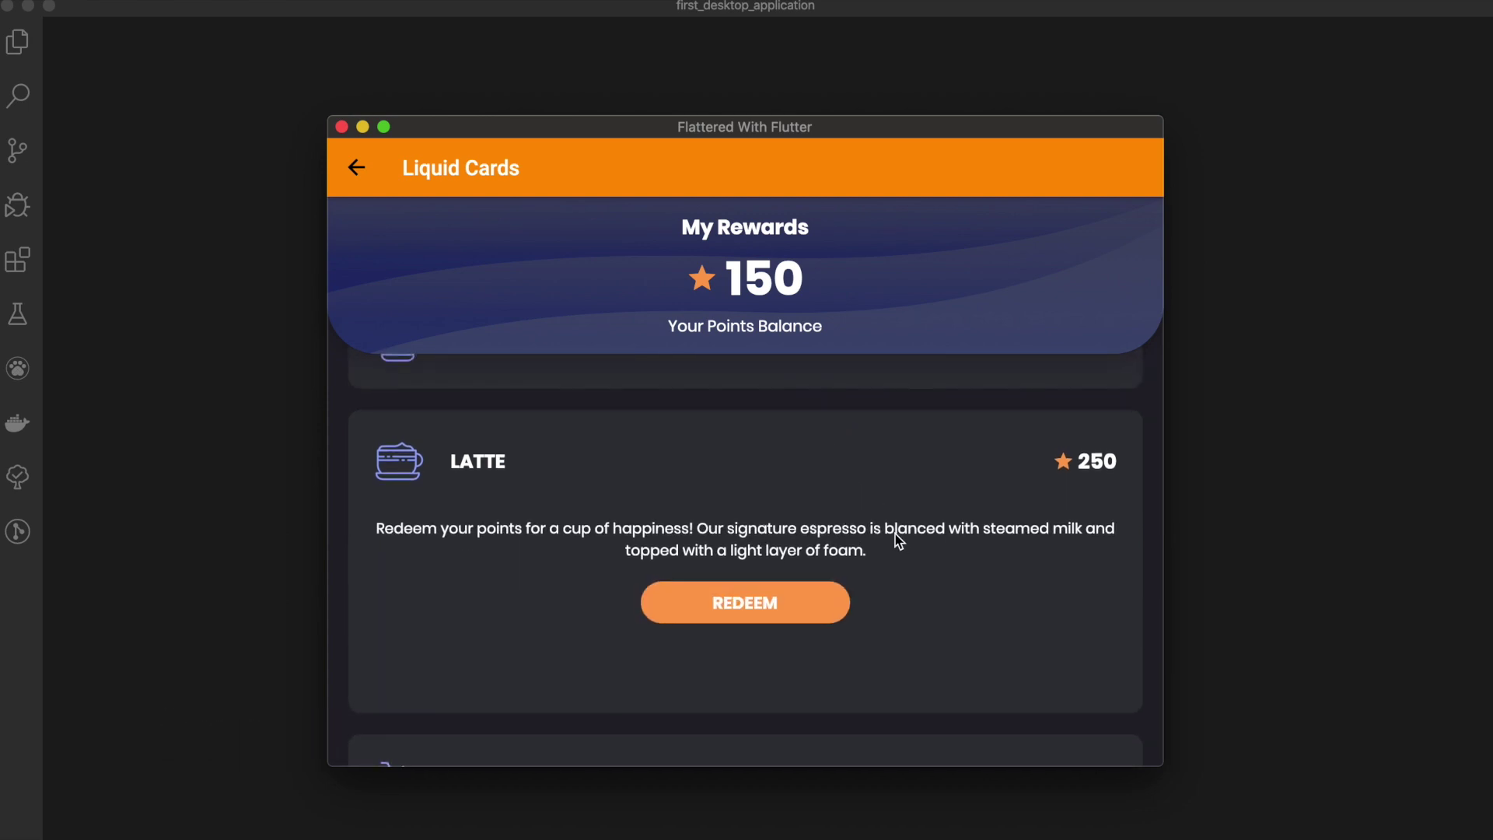
{"action": "scroll", "coordinate": [883, 480], "scroll_direction": "up", "scroll_amount": 2}
{"action": "left_click", "coordinate": [875, 460]}
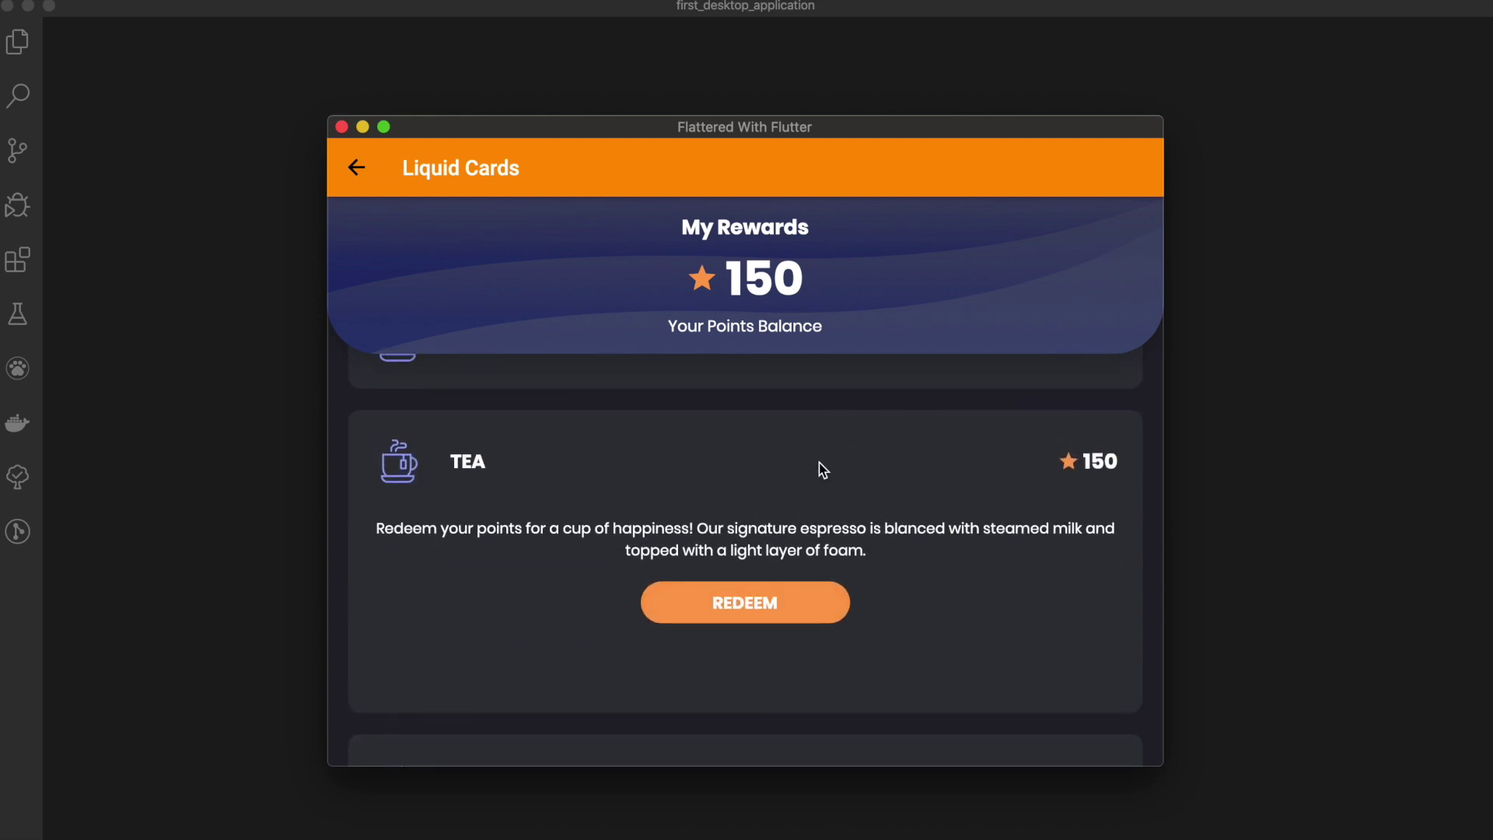
{"action": "scroll", "coordinate": [857, 397], "scroll_direction": "up", "scroll_amount": 3}
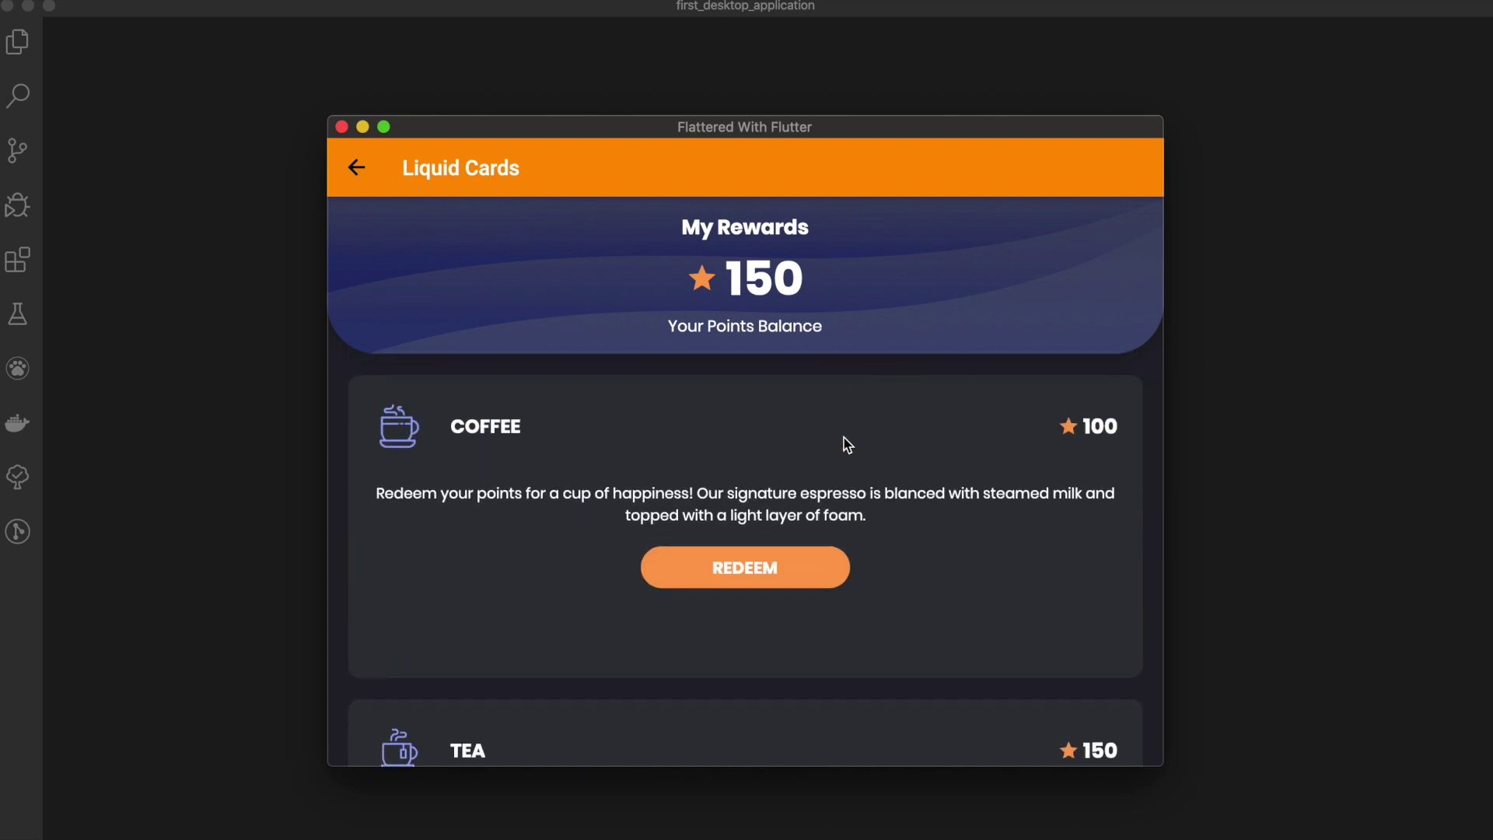
{"action": "scroll", "coordinate": [835, 445], "scroll_direction": "down", "scroll_amount": 4}
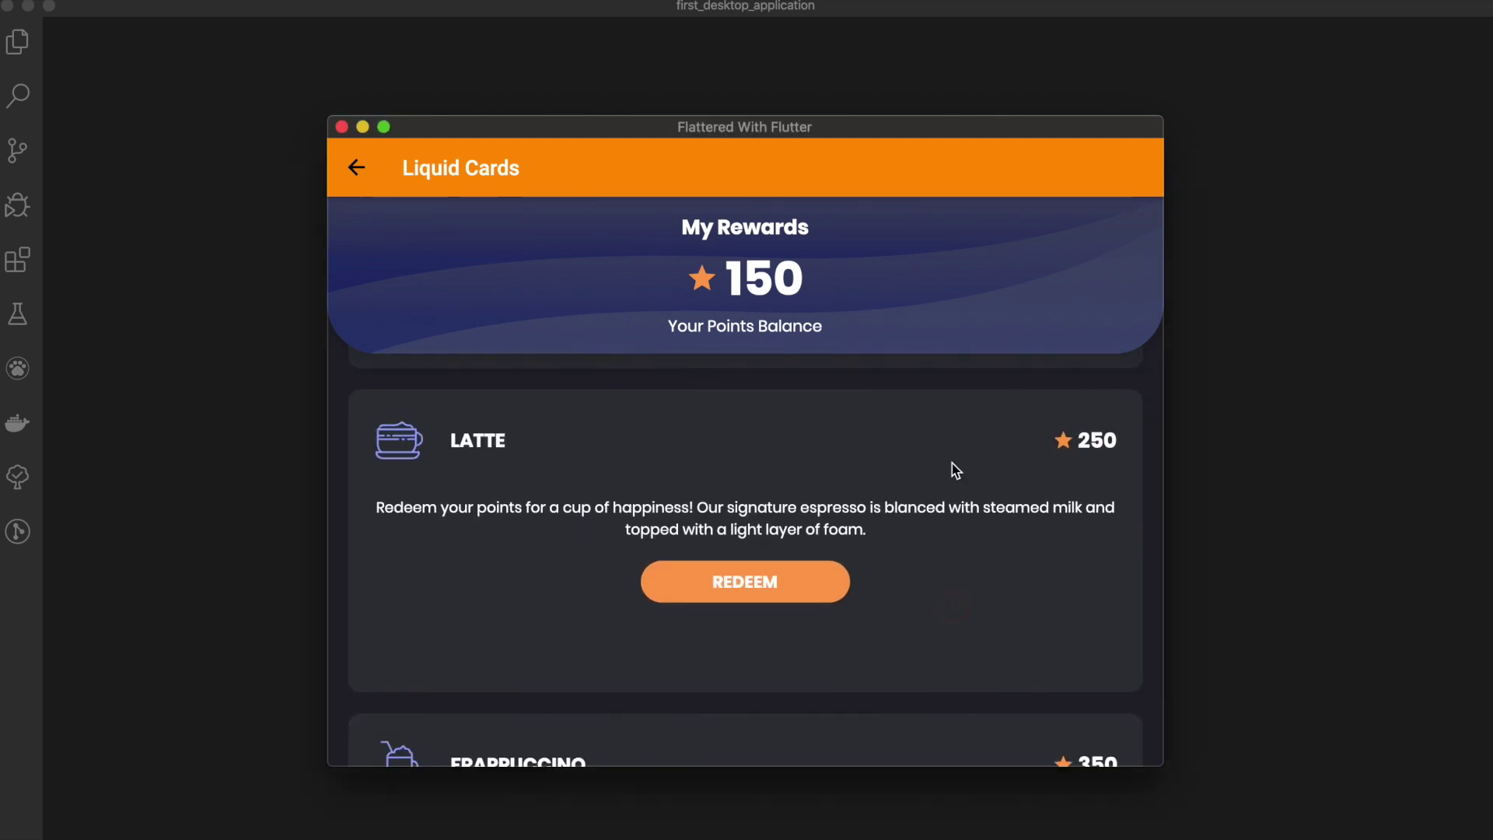
{"action": "scroll", "coordinate": [952, 463], "scroll_direction": "down", "scroll_amount": 4}
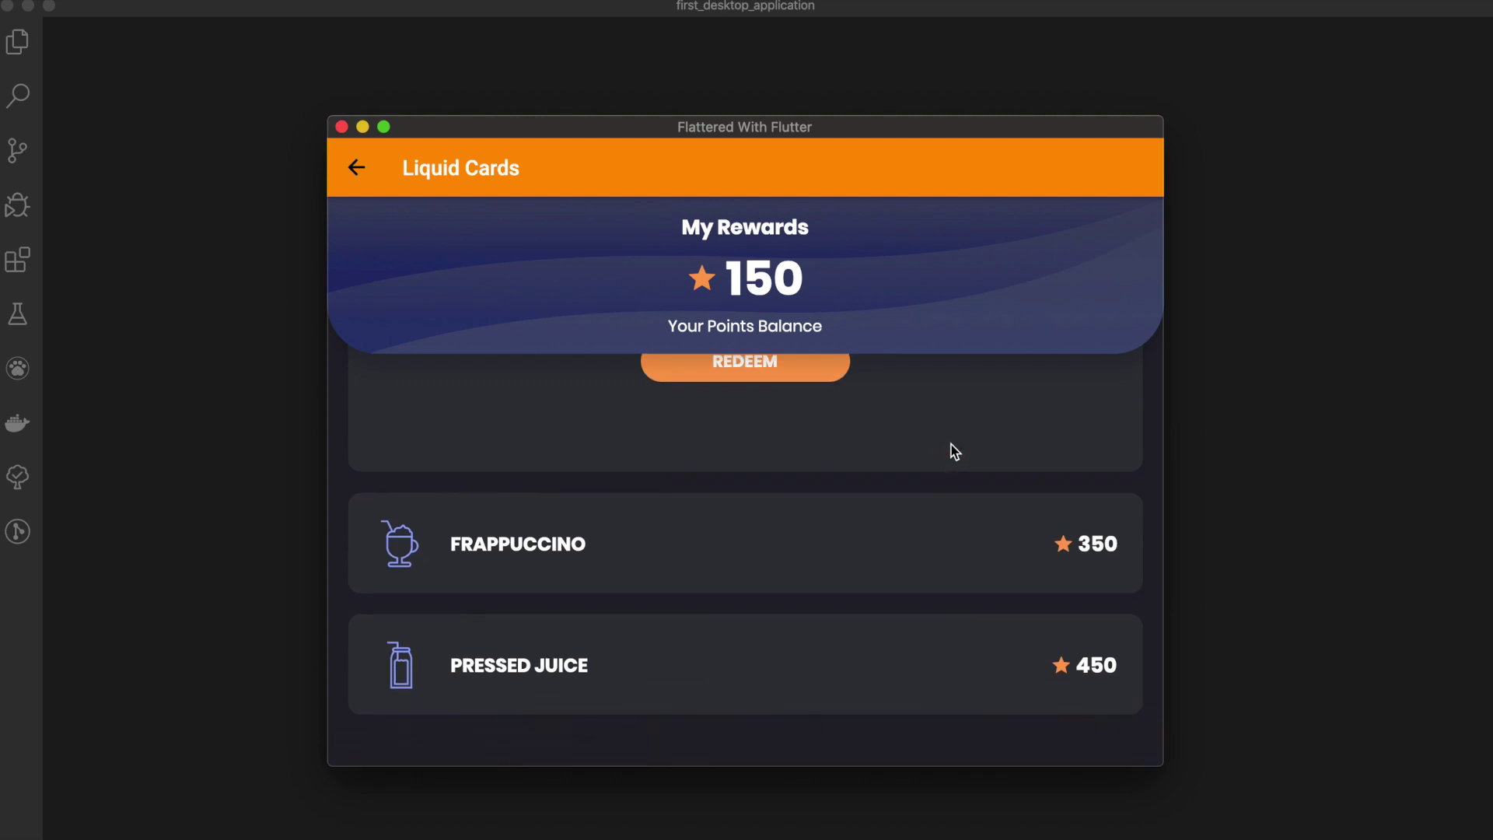
{"action": "scroll", "coordinate": [951, 452], "scroll_direction": "up", "scroll_amount": 3}
{"action": "scroll", "coordinate": [956, 618], "scroll_direction": "up", "scroll_amount": 3}
{"action": "scroll", "coordinate": [966, 443], "scroll_direction": "up", "scroll_amount": 3}
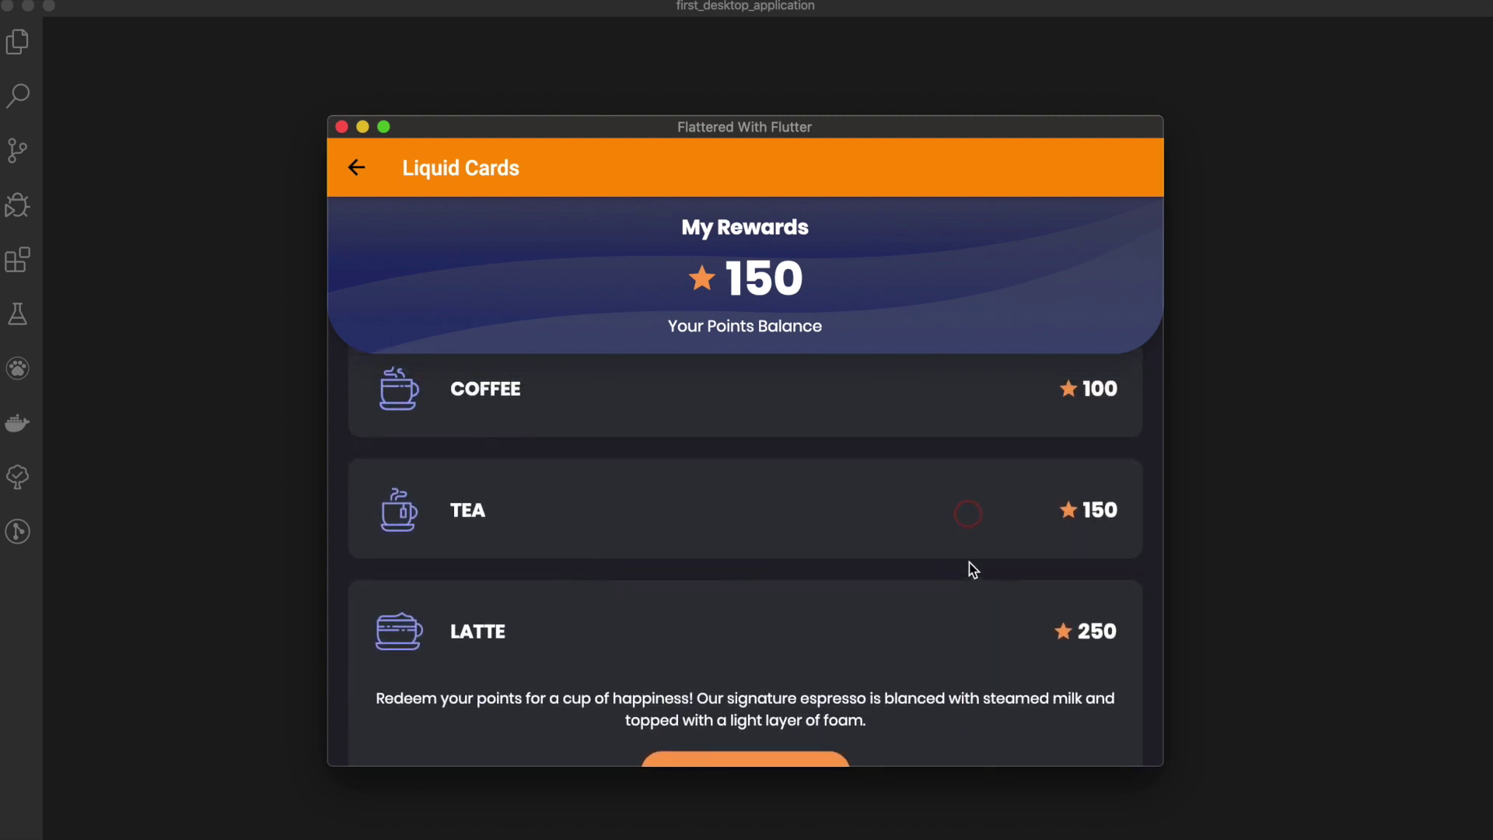
{"action": "scroll", "coordinate": [972, 567], "scroll_direction": "up", "scroll_amount": 3}
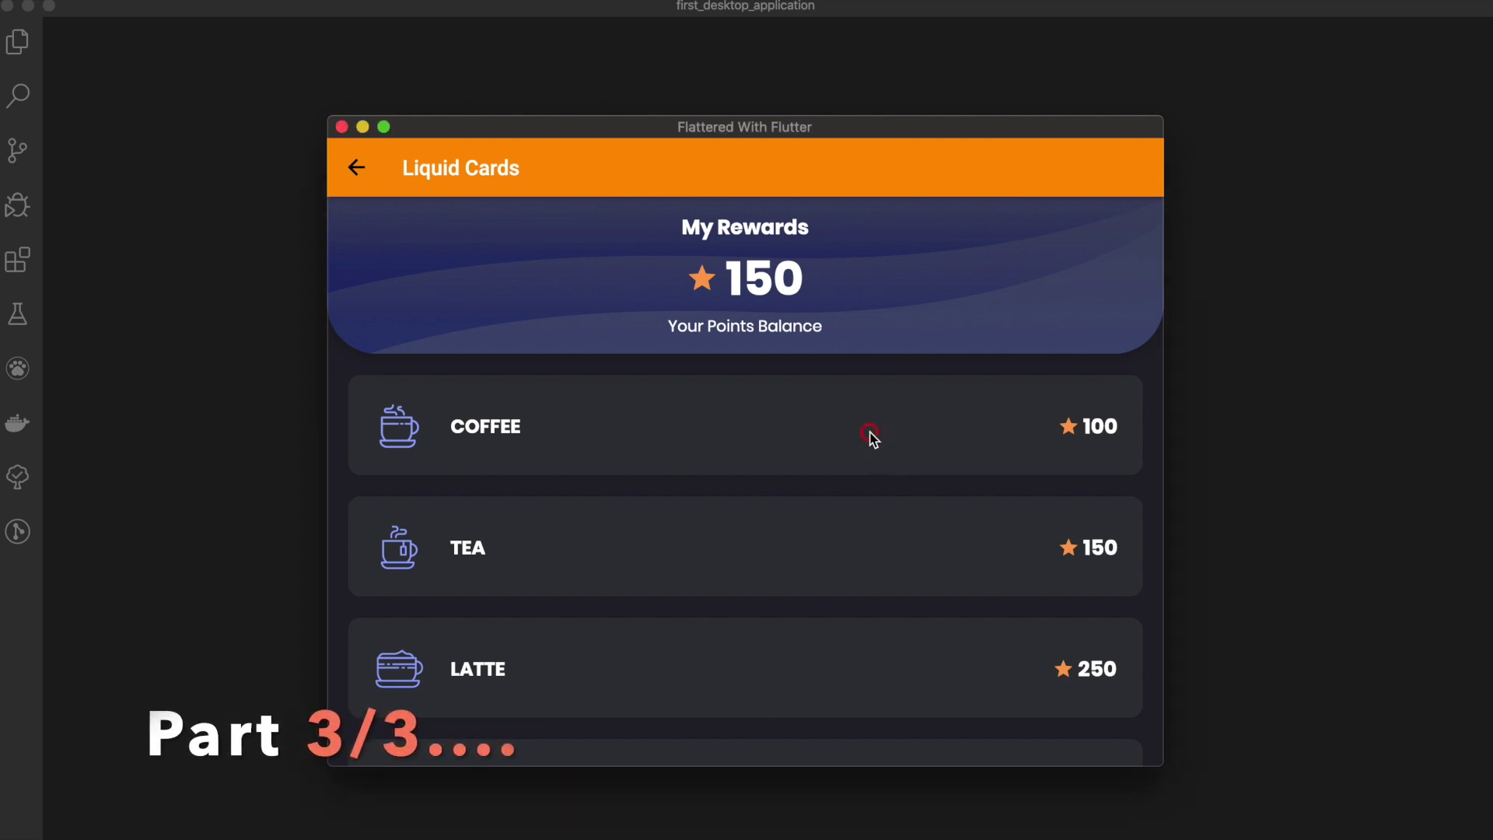
Expand the Coffee, Tea and Latte cards, ending with Latte 100 points away.
{"action": "left_click", "coordinate": [869, 439]}
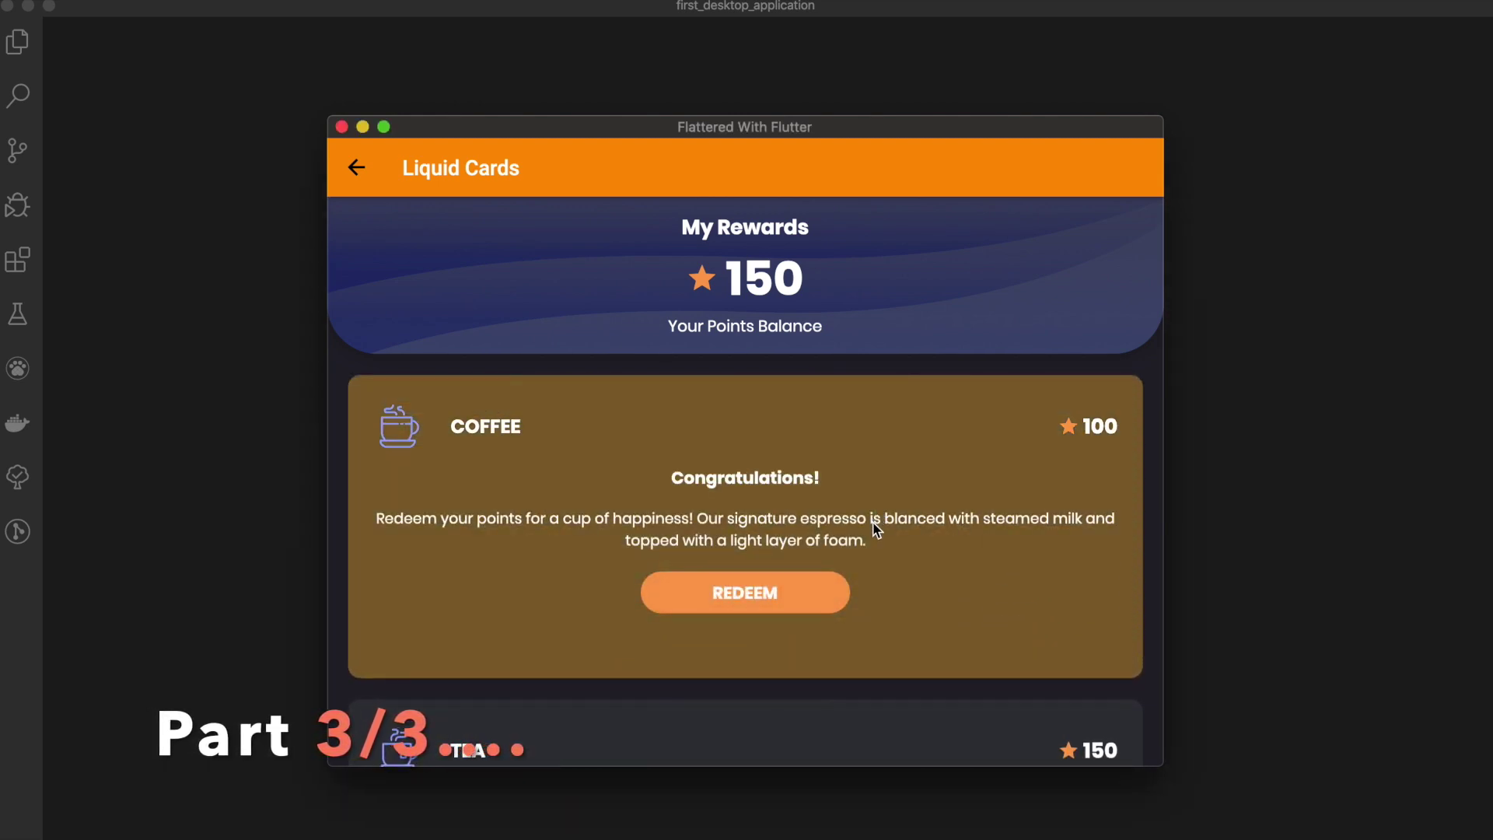
{"action": "scroll", "coordinate": [875, 531], "scroll_direction": "down", "scroll_amount": 3}
{"action": "scroll", "coordinate": [869, 466], "scroll_direction": "down", "scroll_amount": 3}
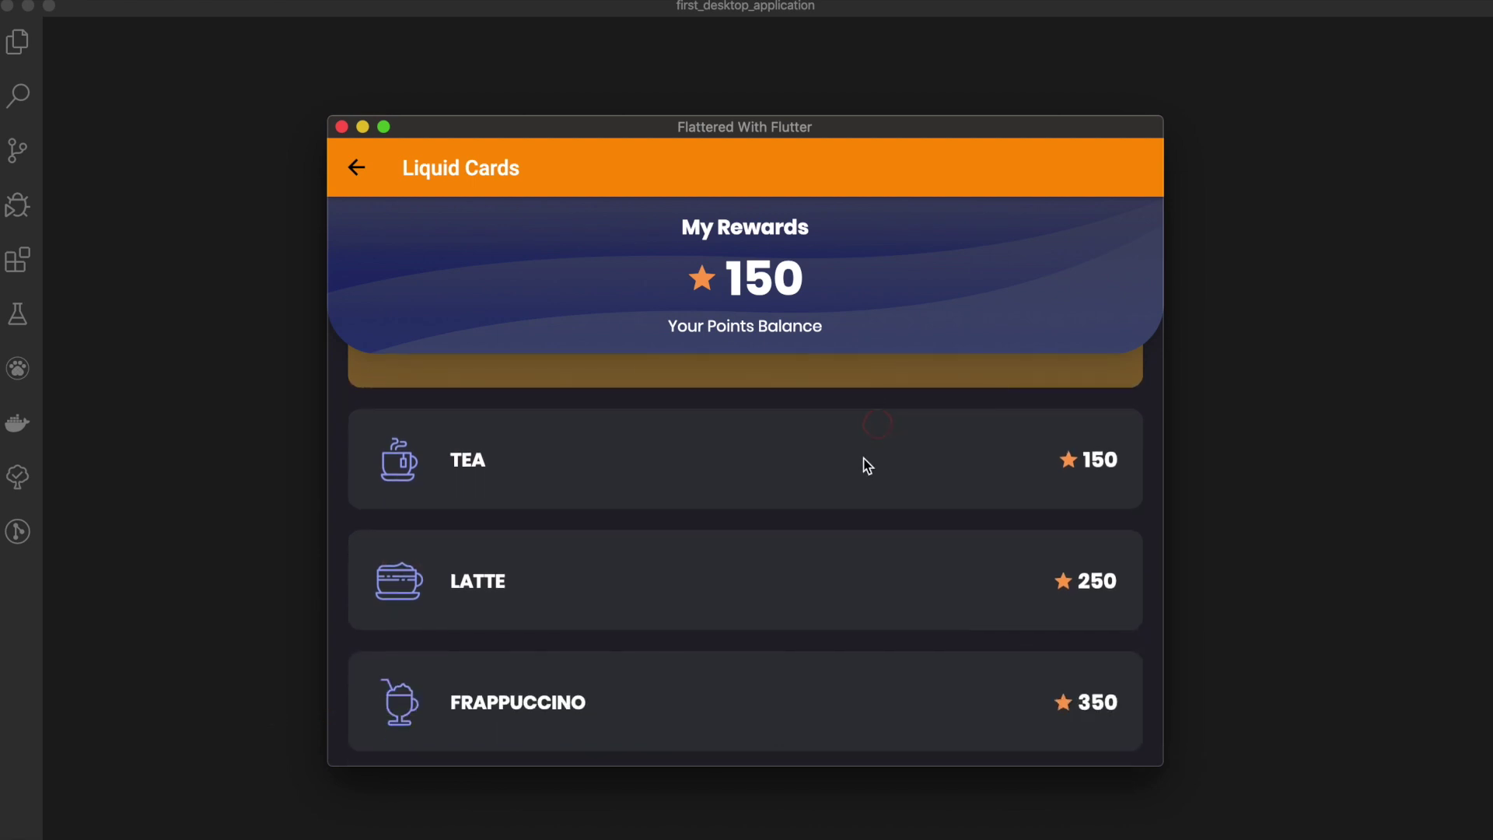
{"action": "left_click", "coordinate": [866, 465]}
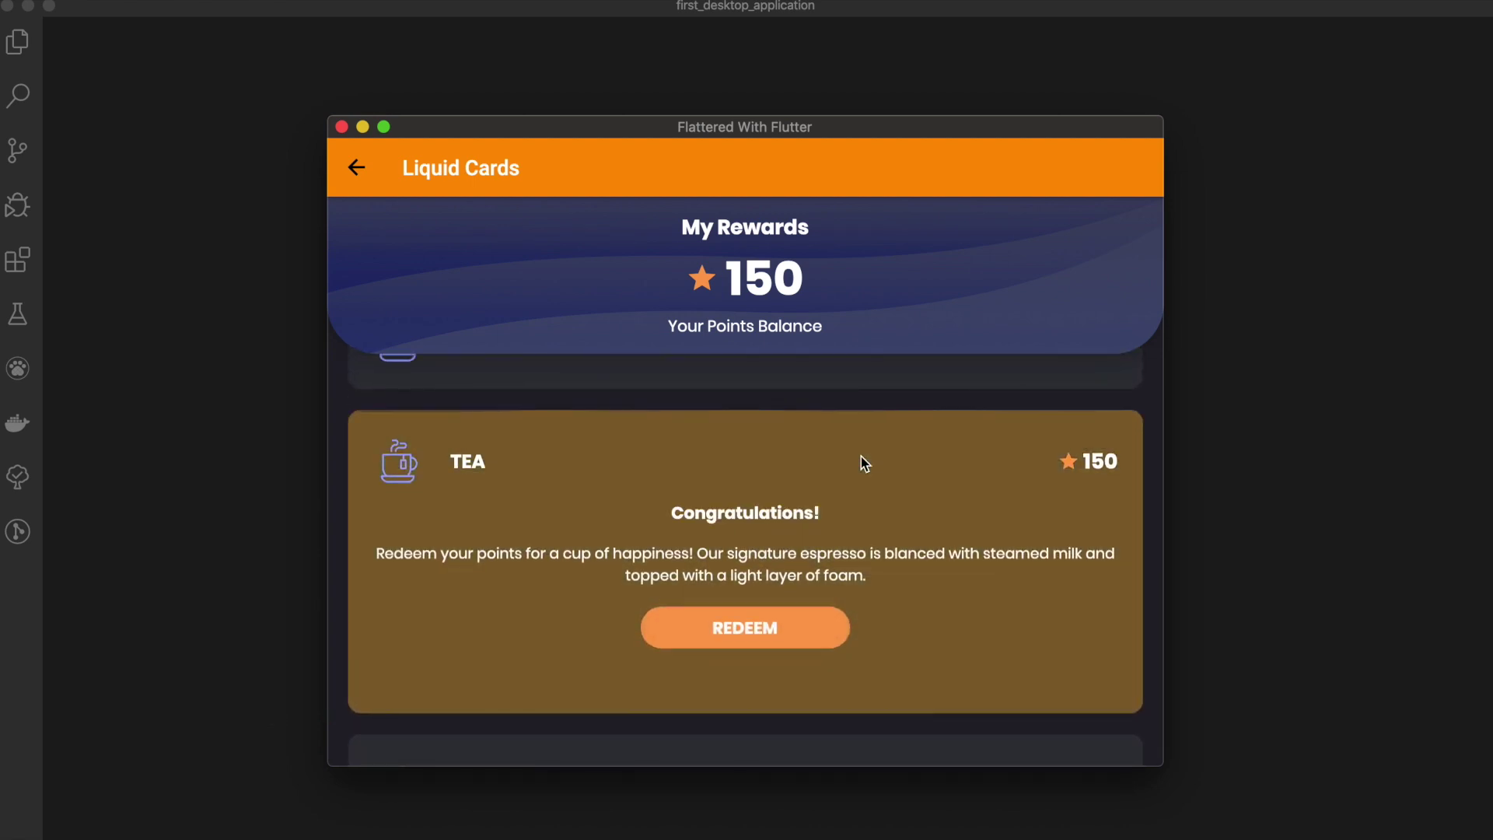
{"action": "scroll", "coordinate": [862, 455], "scroll_direction": "down", "scroll_amount": 3}
{"action": "scroll", "coordinate": [876, 561], "scroll_direction": "down", "scroll_amount": 2}
{"action": "left_click", "coordinate": [869, 643]}
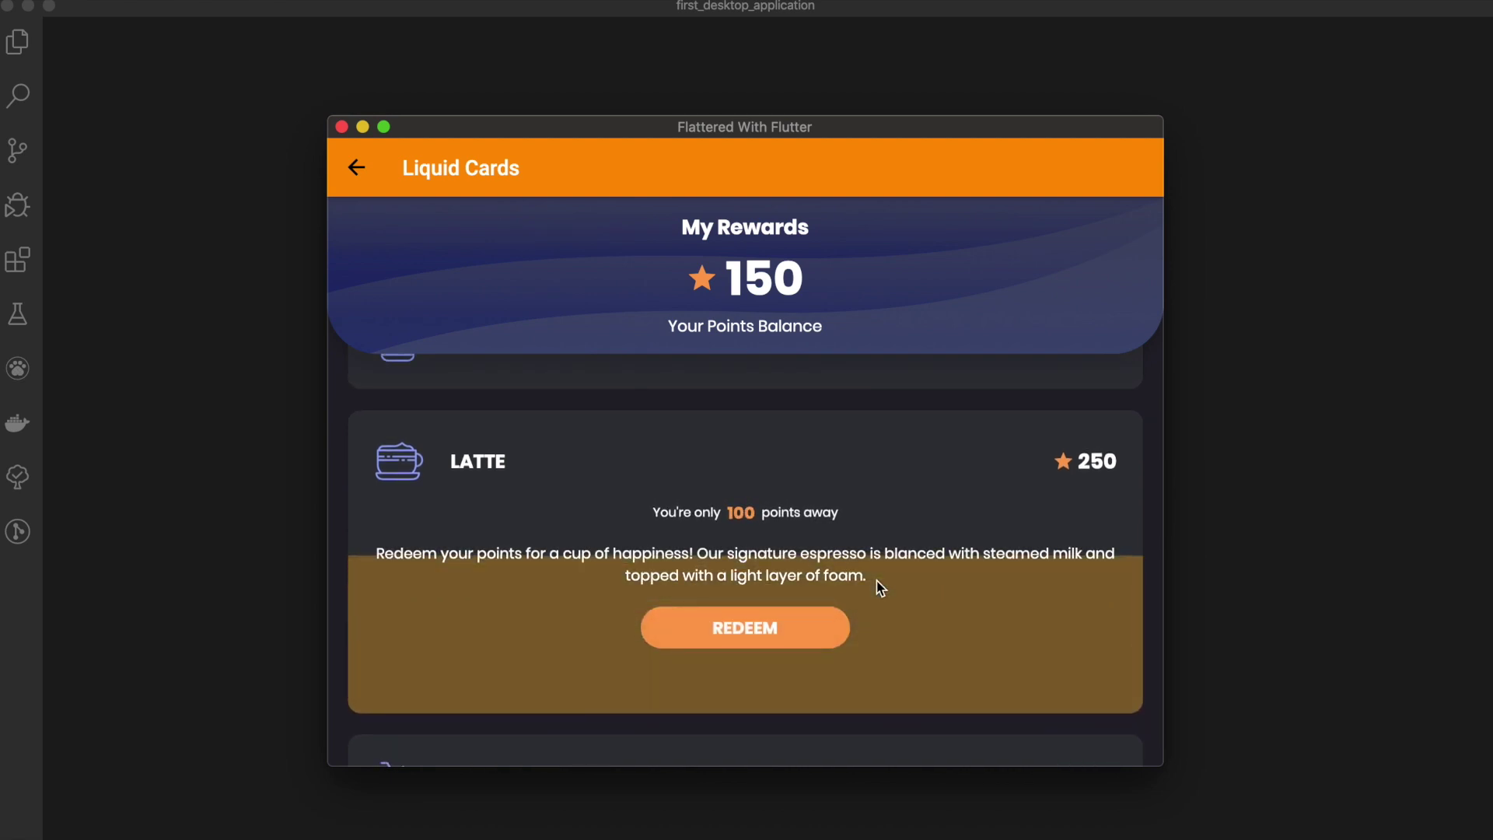